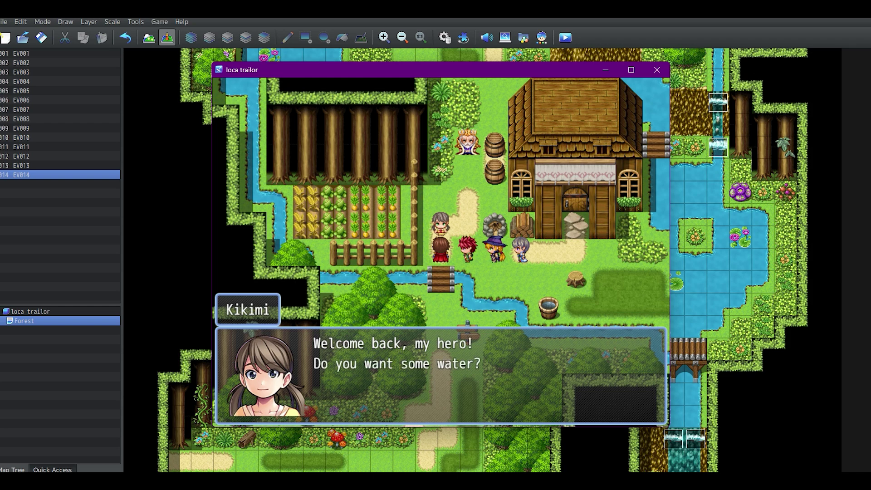
- Answer Kikimi's question about wanting some water in the running playtest
key(Down)
key(Up)
key(Return)
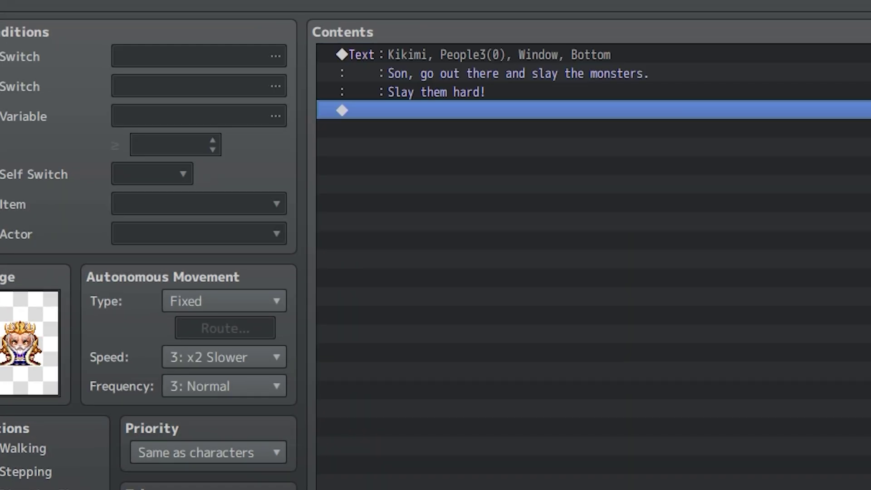
- Replace the king event's two-line message with the placeholder text \something{keyword}
double_click(594, 73)
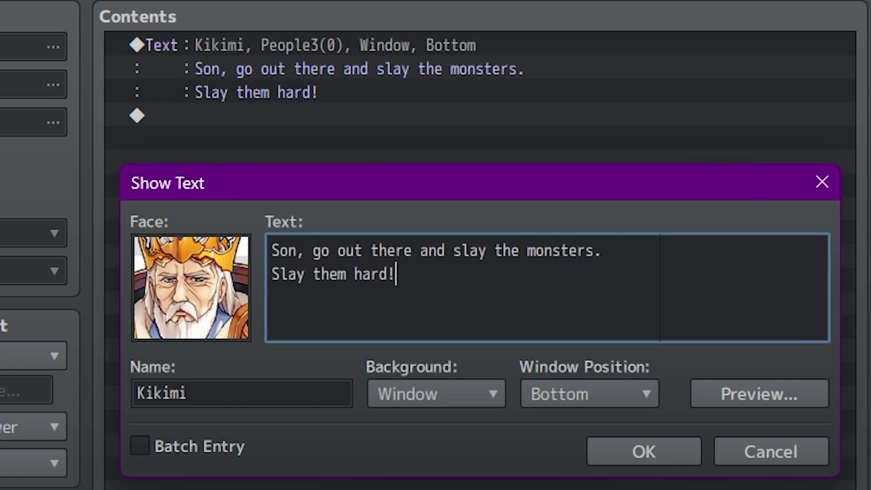
key(ctrl+a)
text(\)
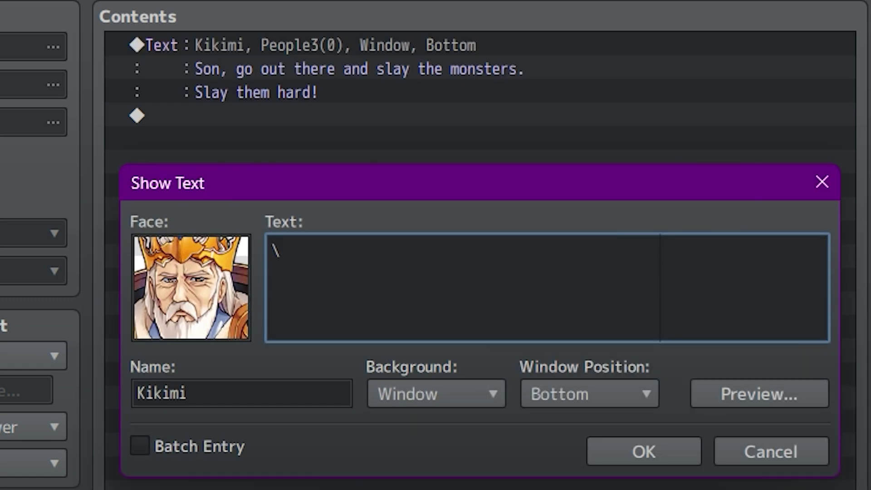
text(something{keyword)
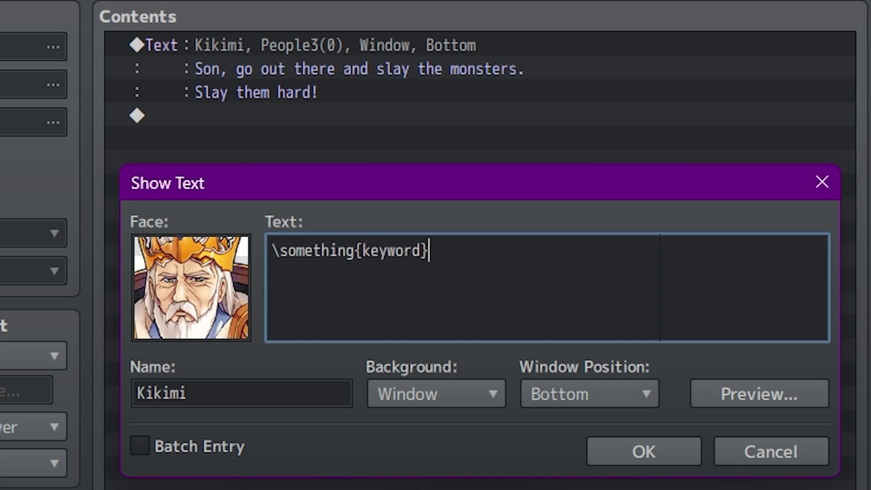
key(ctrl+Return)
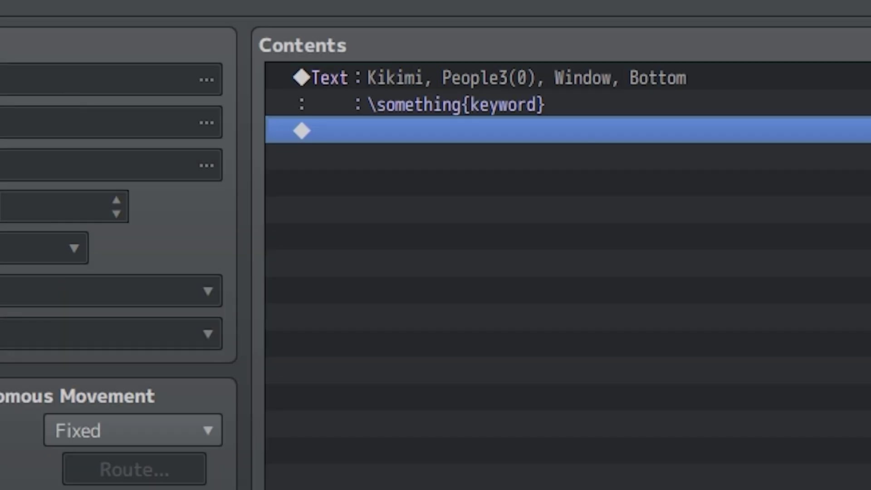
key(ctrl+v)
click(476, 158)
click(476, 210)
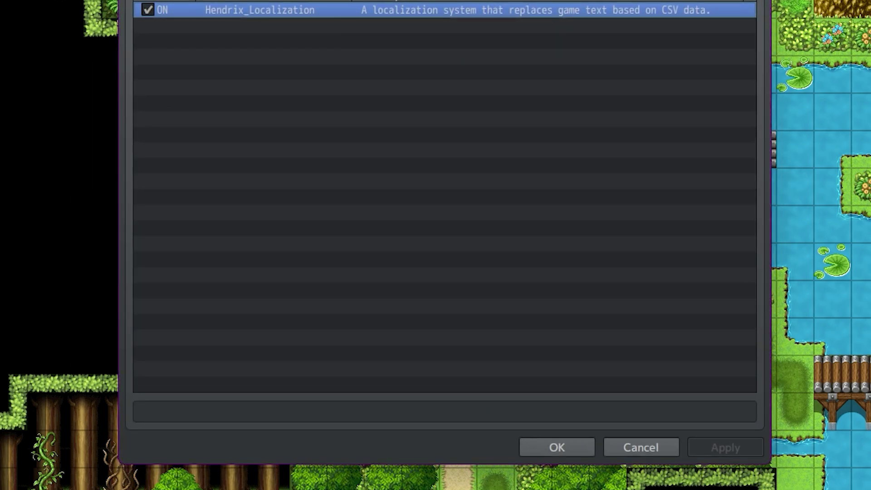
- Open the Hendrix_Localization plugin settings and set Extract Text and Extract Database Entries to true
double_click(329, 10)
drag(329, 0, 337, 27)
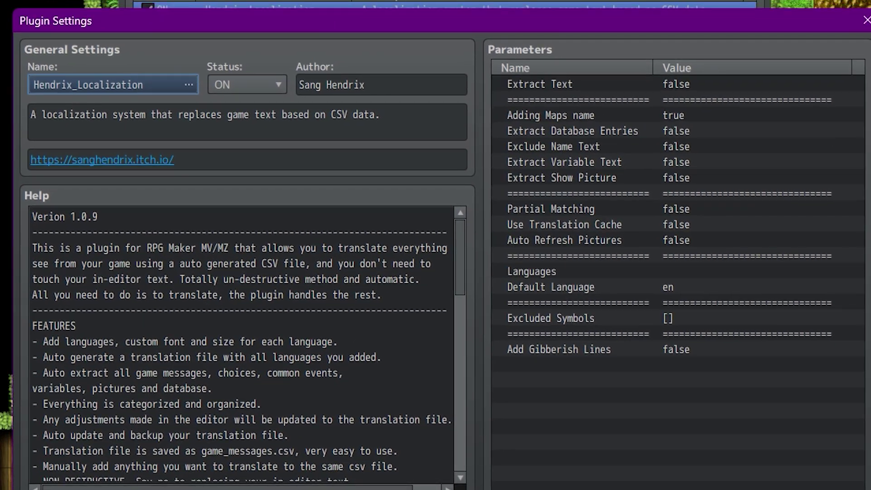
double_click(571, 84)
key(Return)
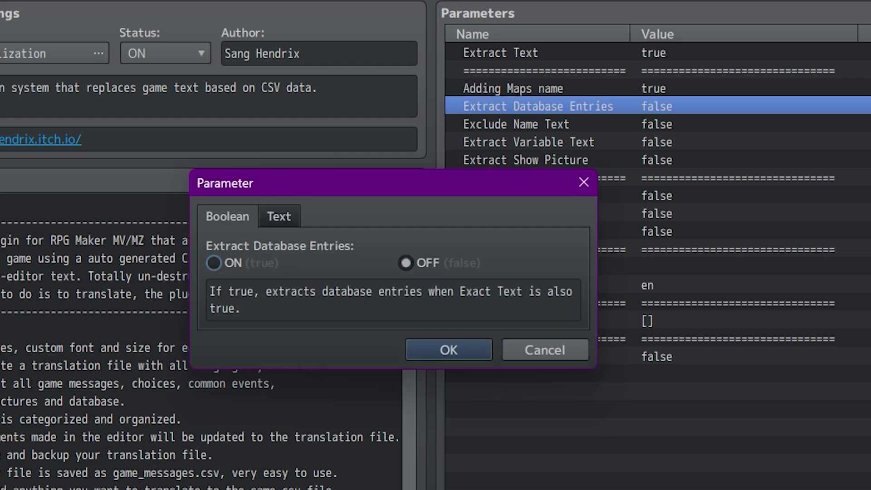
key(Return)
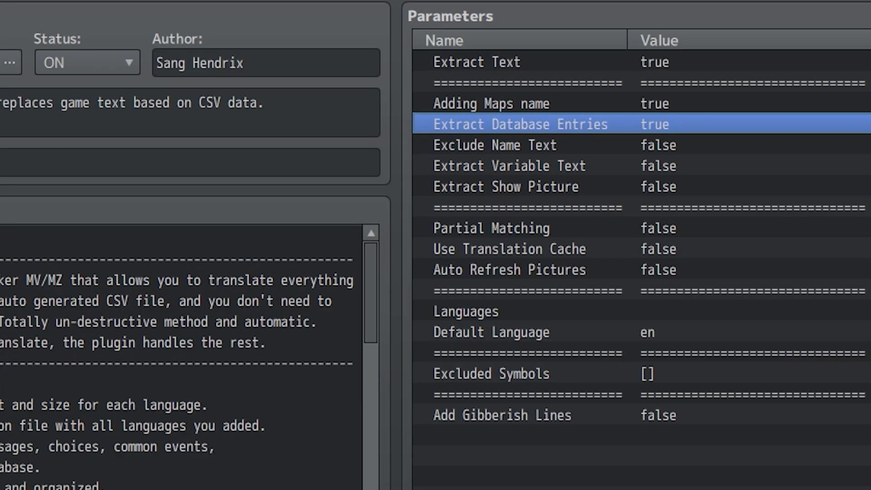
- Check the Default Language parameter, then create an entry in the Languages list with the name English
double_click(513, 285)
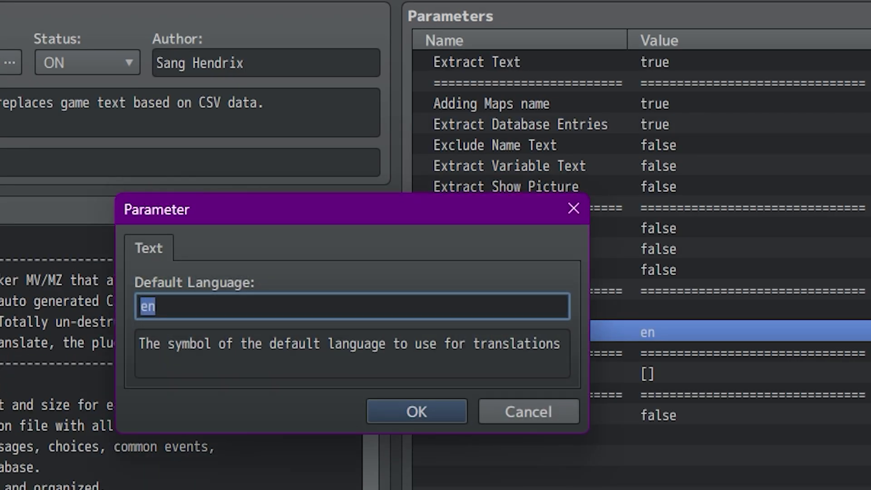
click(573, 208)
double_click(512, 310)
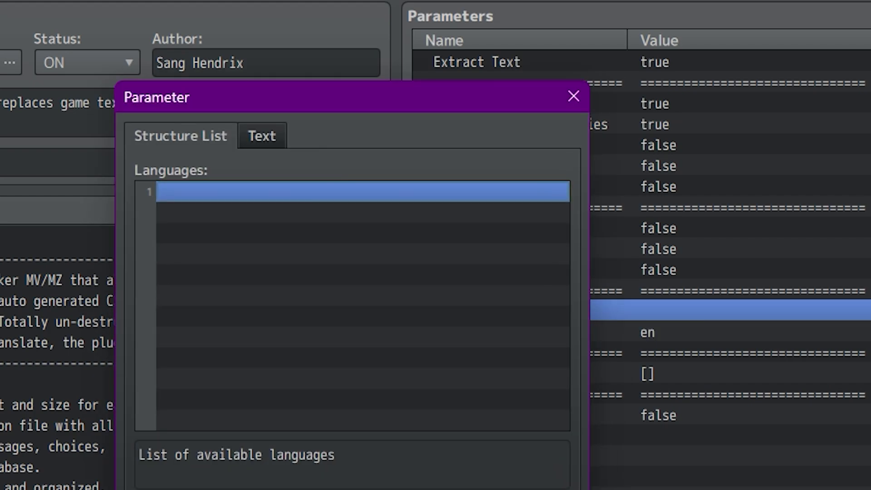
key(Return)
key(Down)
key(Return)
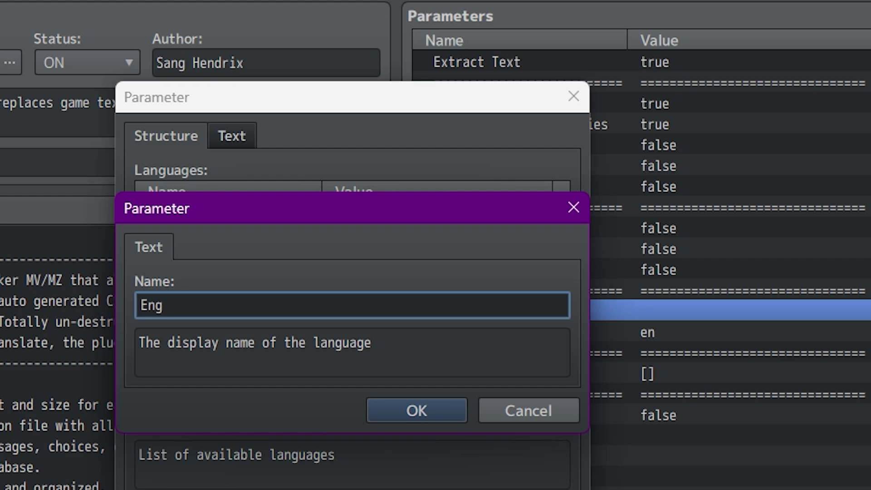
text(English)
key(Return)
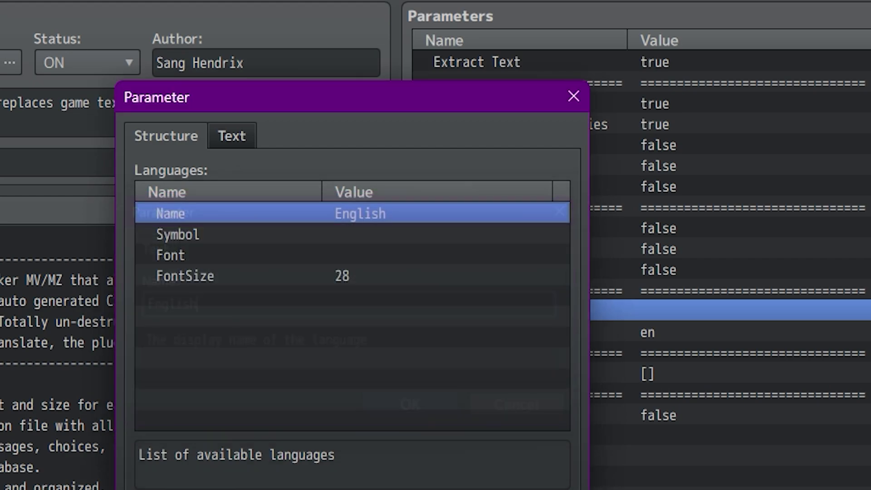
- Set the English entry's symbol to en and save the entry
key(Down)
key(Return)
text(en)
key(Return)
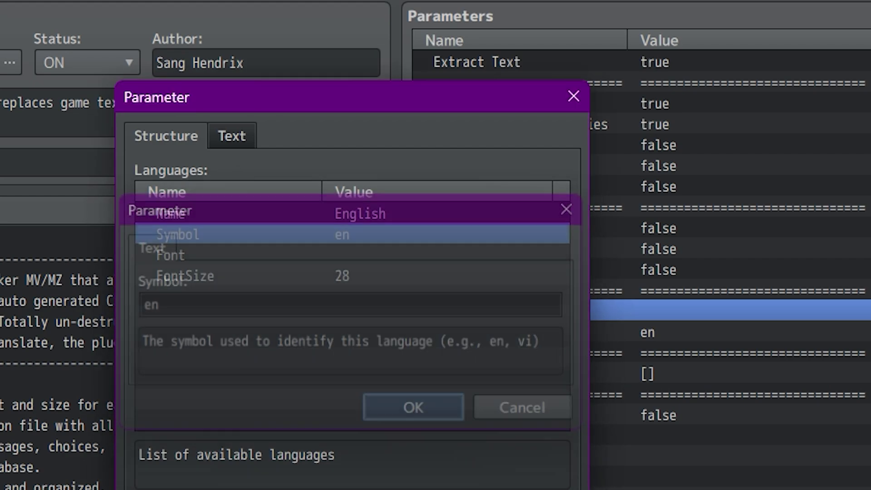
key(Return)
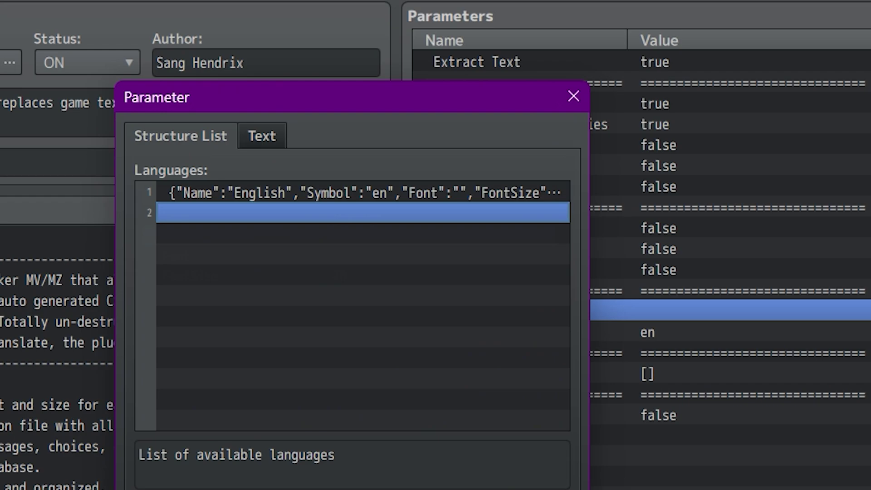
- Duplicate the English entry in the Languages list and name the copy Japanese
key(Up)
key(ctrl+c)
key(Down)
key(ctrl+v)
key(Return)
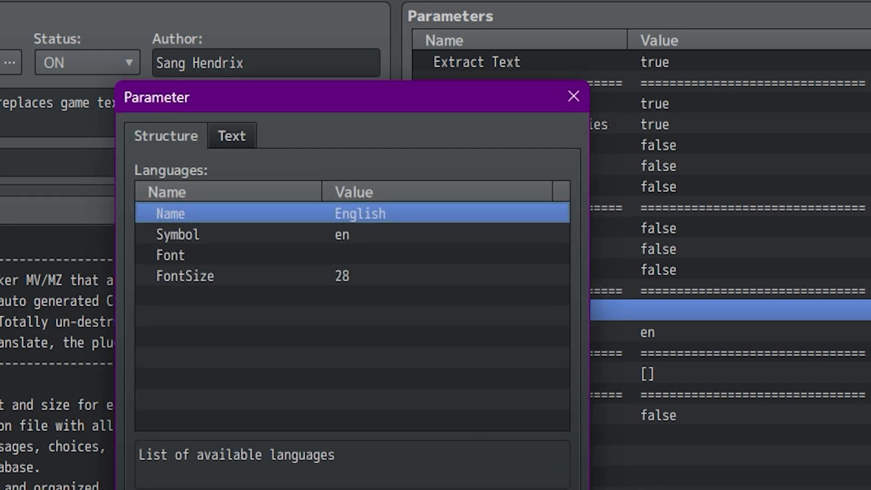
key(Return)
text(Japanese)
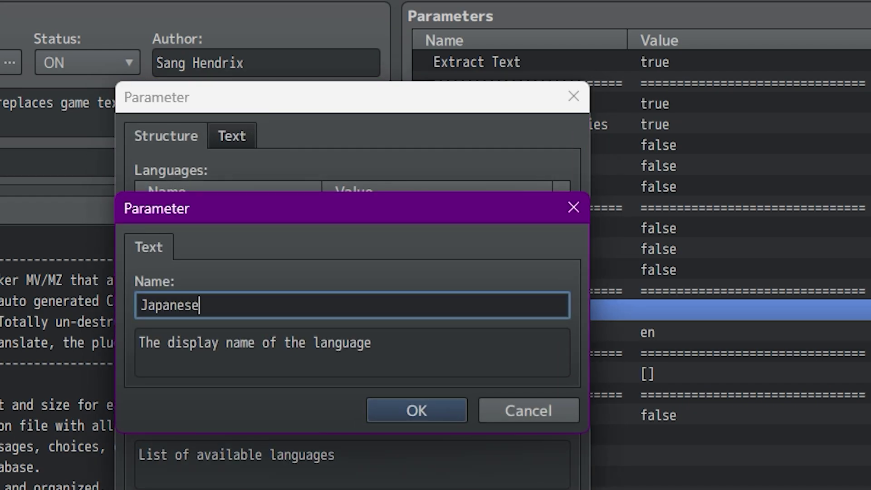
key(Return)
- Set the Japanese entry's symbol to jp and save the entry
key(Down)
key(Return)
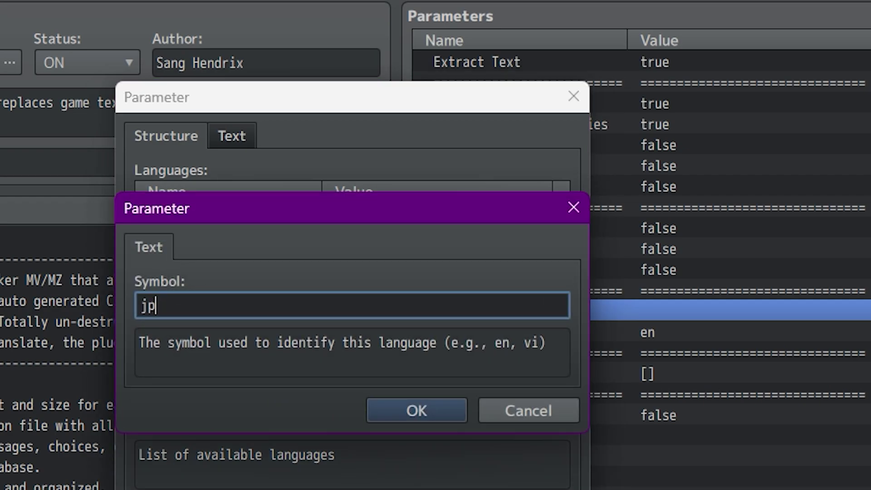
key(Return)
key(Return)
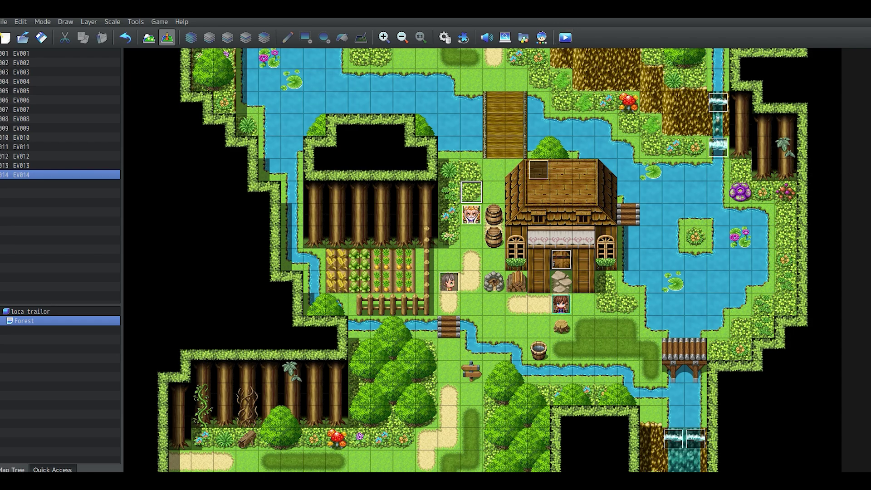
- Playtest the game and agree to generate the translation CSV file
key(ctrl+r)
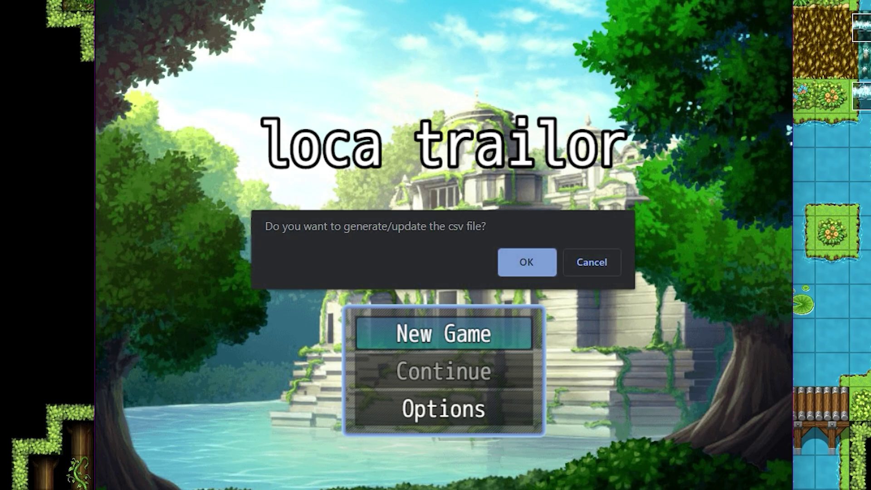
key(Return)
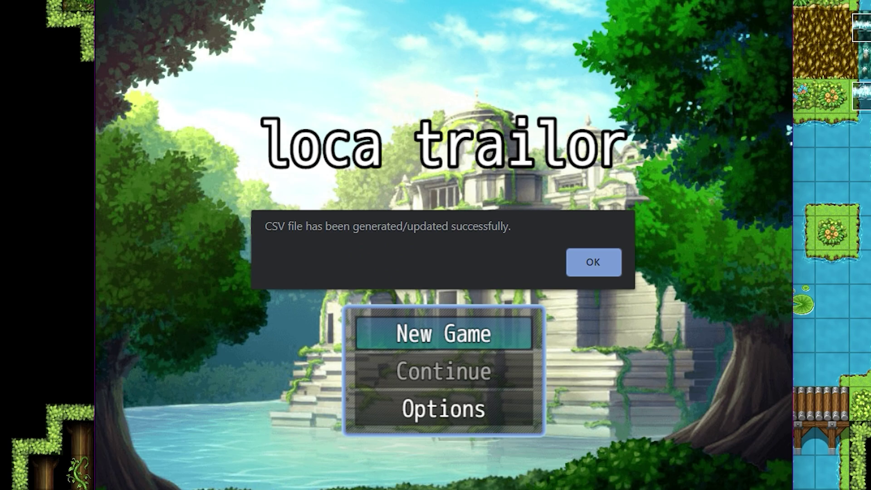
key(Return)
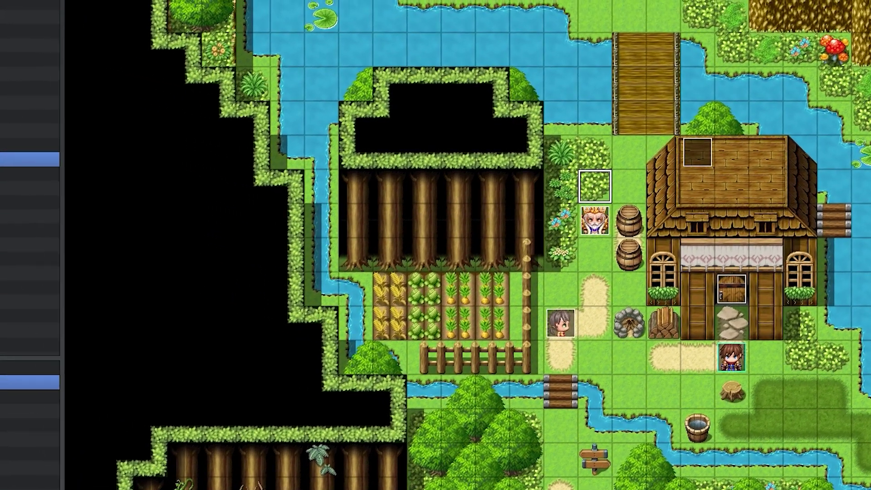
- Switch to the project folder in File Explorer and open game_messages.csv in Excel
key(alt+Tab)
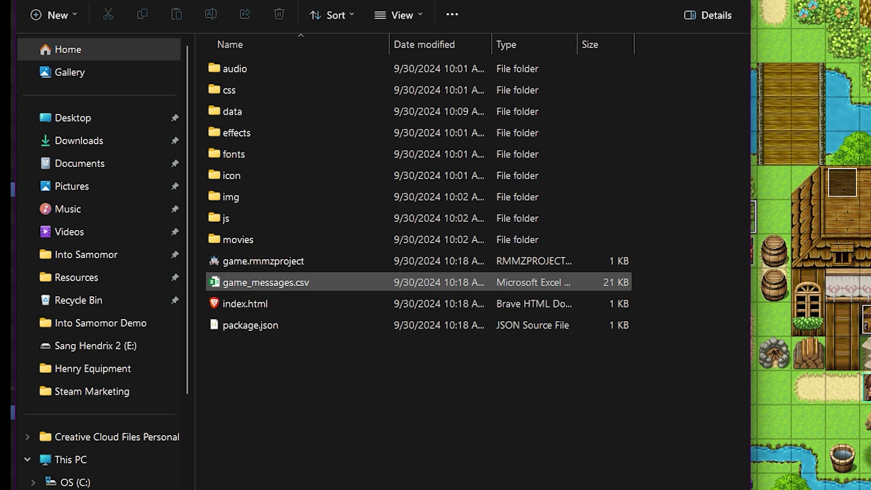
click(241, 277)
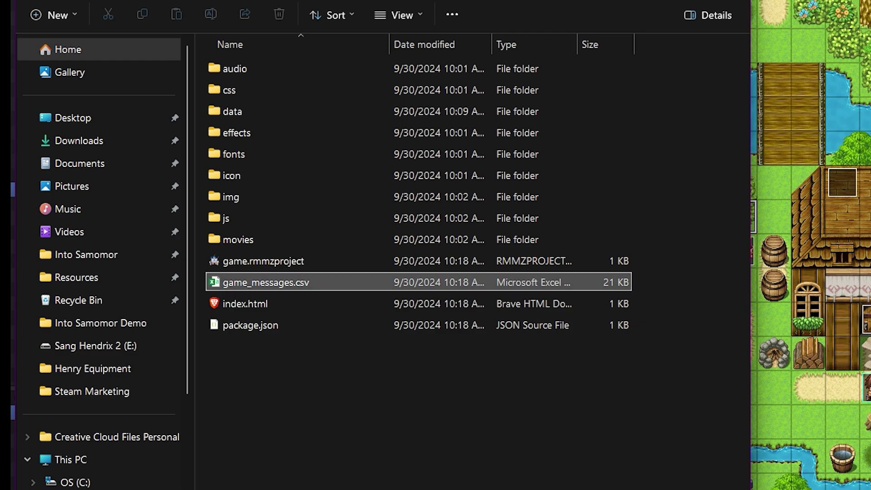
key(Return)
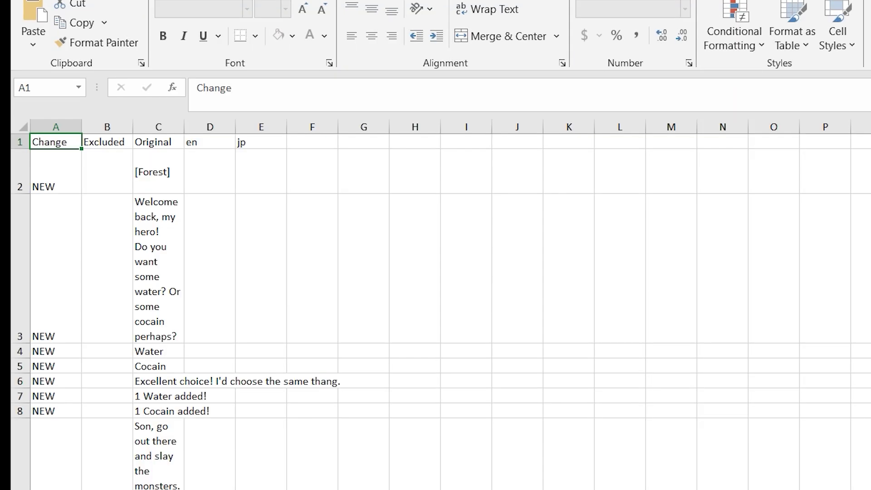
- Reposition the spreadsheet window and widen the Original and en columns to fit the dialogue text
drag(436, 0, 745, 1)
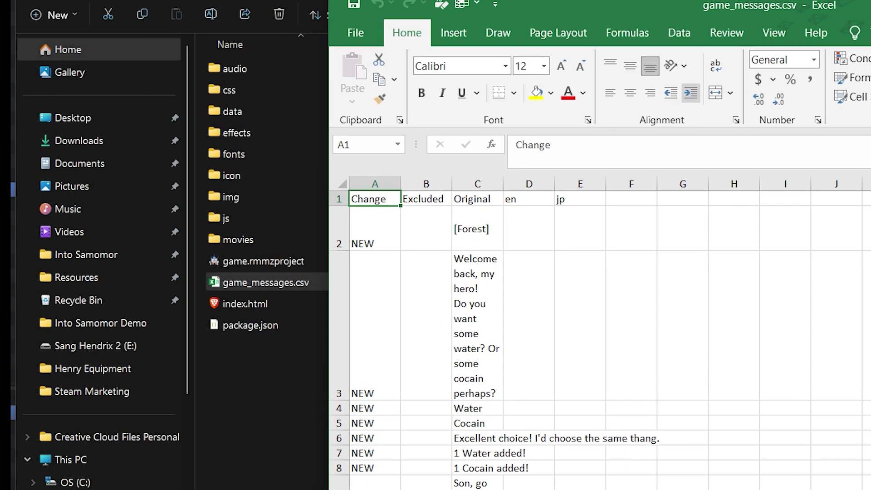
drag(503, 184, 823, 184)
drag(640, 184, 711, 184)
- Look through the extracted dialogue and database entries in the Original column
click(252, 249)
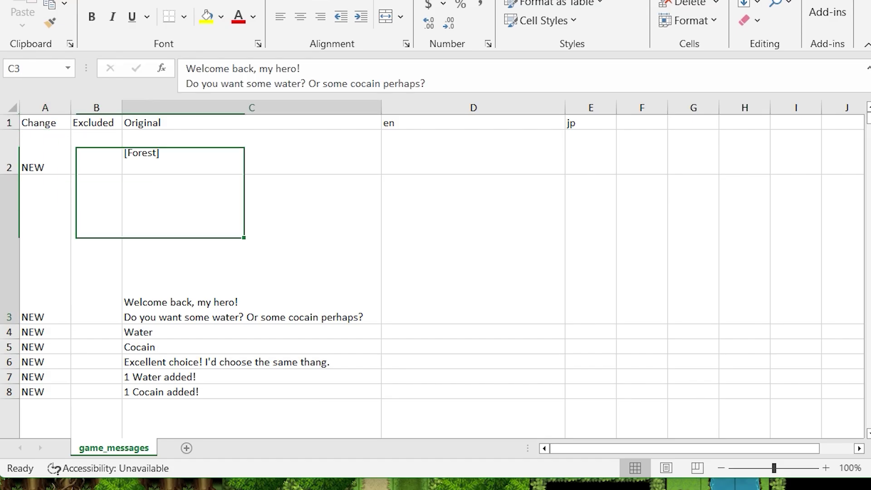
scroll(442, 276, down, 2)
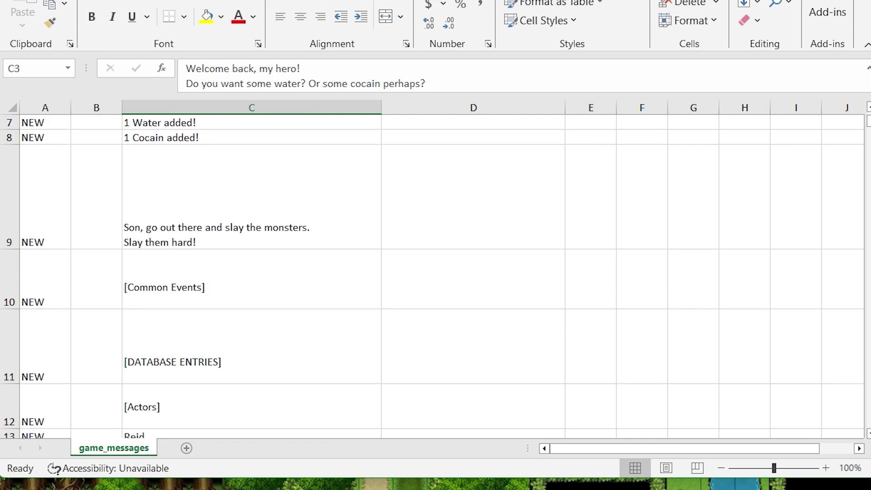
scroll(435, 272, up, 2)
scroll(436, 272, down, 4)
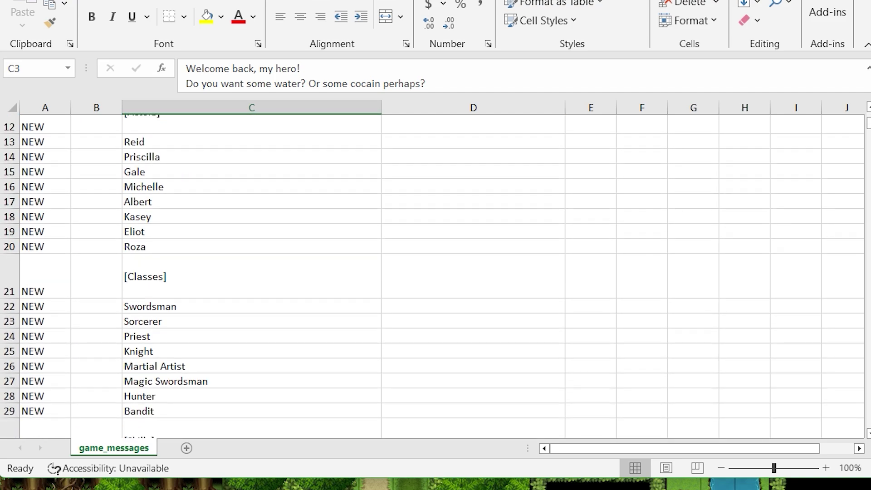
scroll(435, 272, down, 2)
scroll(435, 272, up, 6)
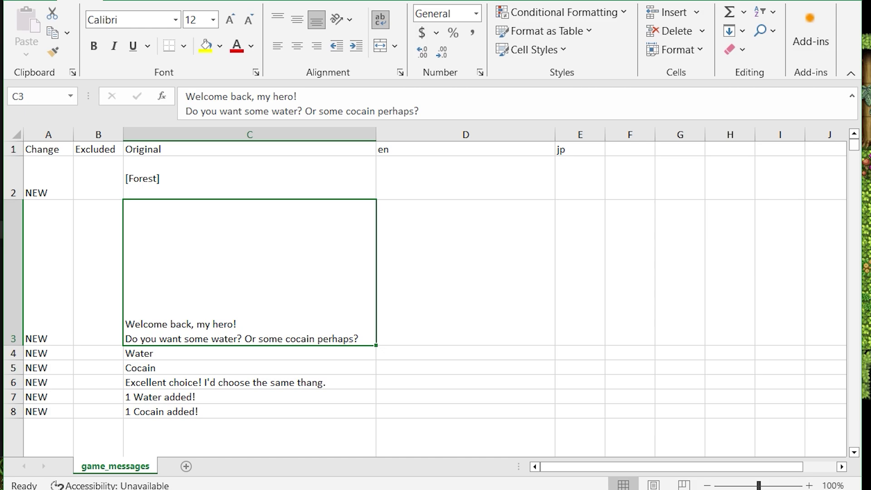
- Copy the Forest dialogue lines in rows 3 to 9 of the Original column into the en column
click(249, 367)
click(250, 273)
scroll(249, 272, down, 2)
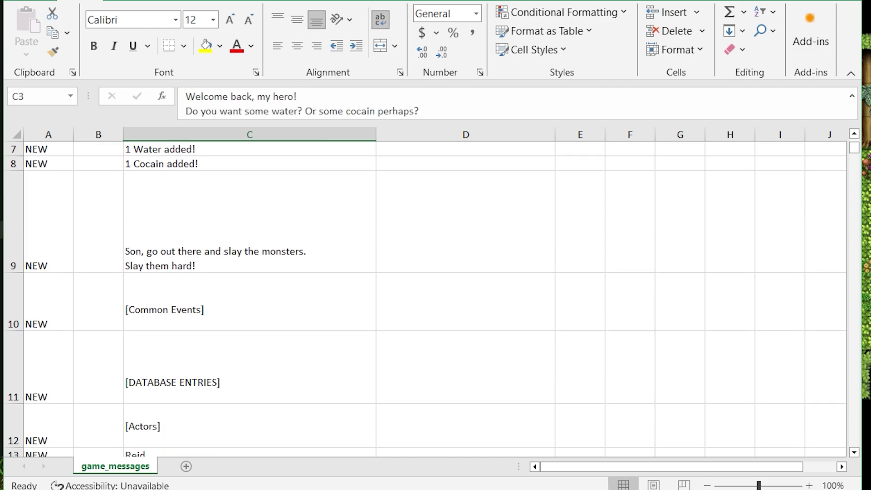
shift+click(249, 236)
scroll(249, 272, up, 2)
key(ctrl+c)
click(465, 272)
key(ctrl+v)
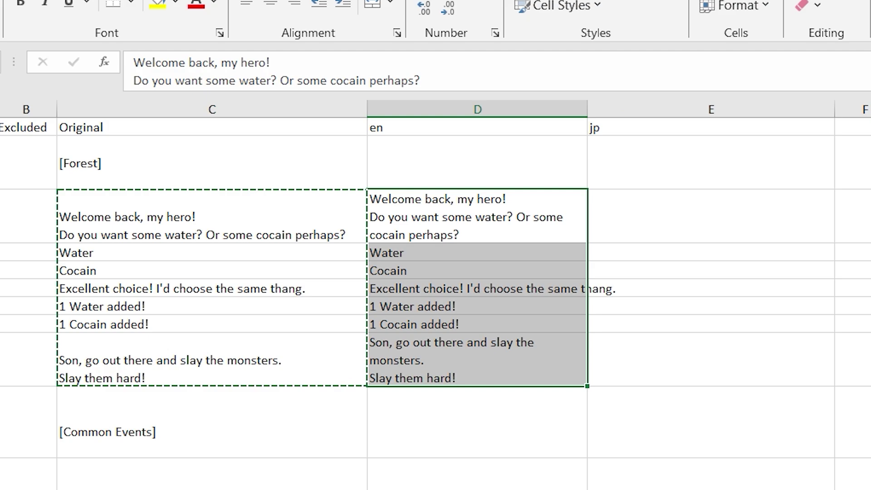
- Copy the "Welcome back, my hero!" message for translation and put its Japanese version in the jp column
key(Right)
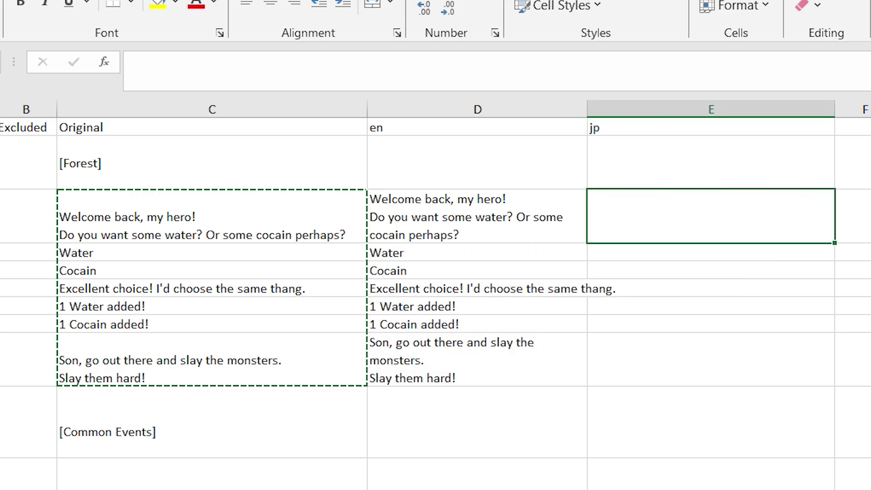
key(Left)
key(ctrl+c)
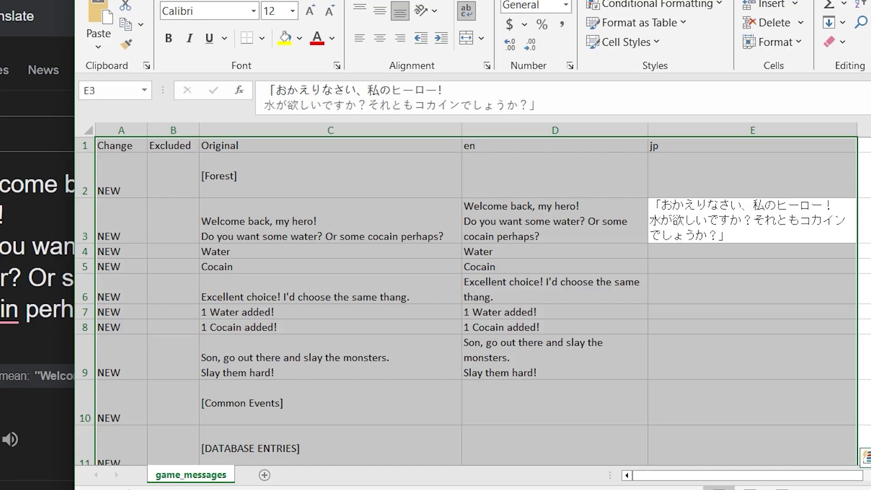
- Translate "Water" in row 4 into Japanese and enter 水 in the jp column
click(752, 251)
click(330, 251)
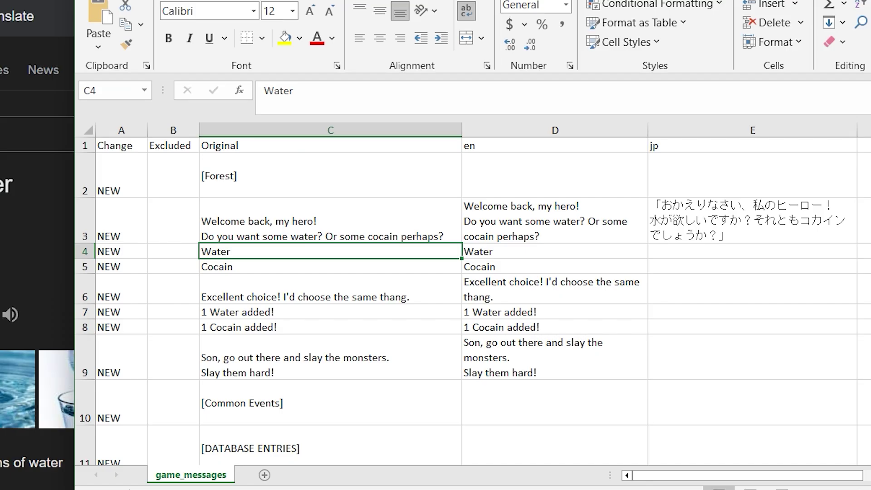
click(753, 253)
key(ctrl+v)
- Translate "Cocain" into Japanese, put コカイン in row 5 of the jp column, and copy the "Excellent choice!" line
click(331, 274)
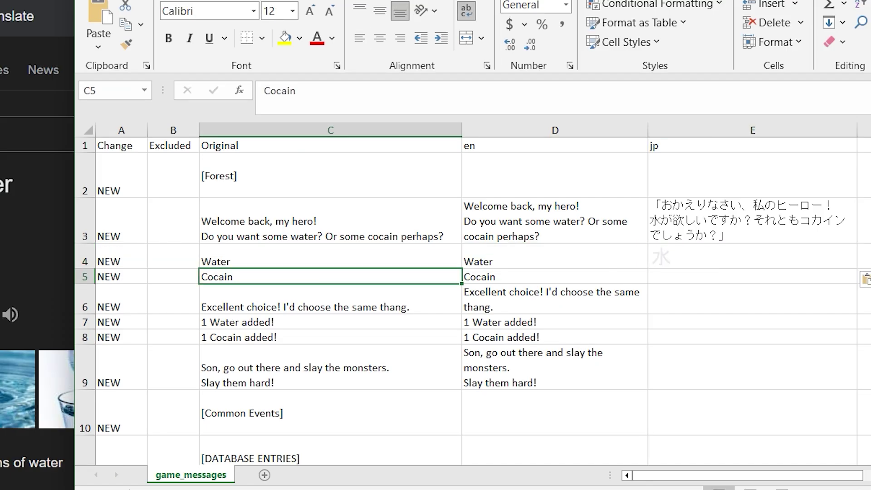
key(ctrl+a)
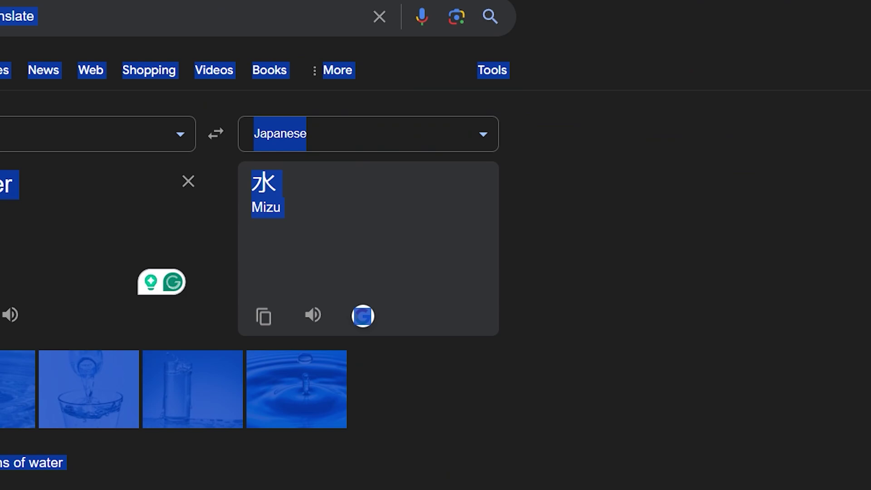
key(ctrl+v)
double_click(300, 183)
key(ctrl+c)
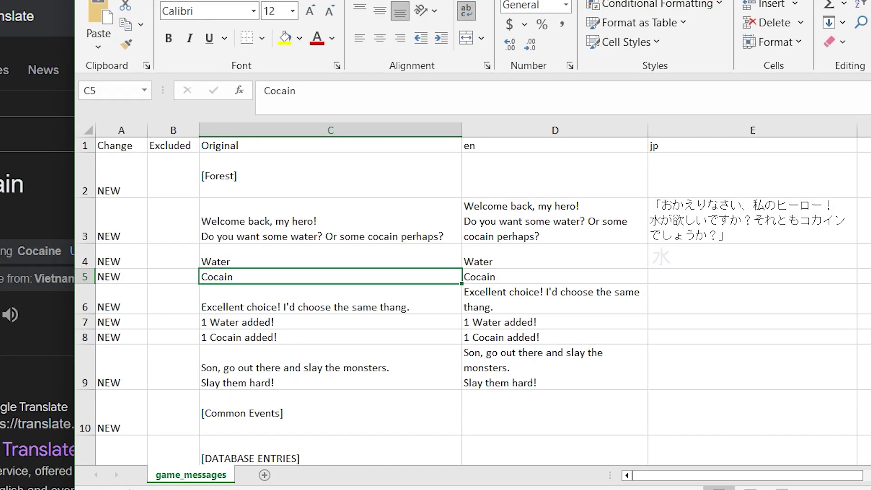
click(752, 281)
key(ctrl+v)
click(331, 309)
key(ctrl+c)
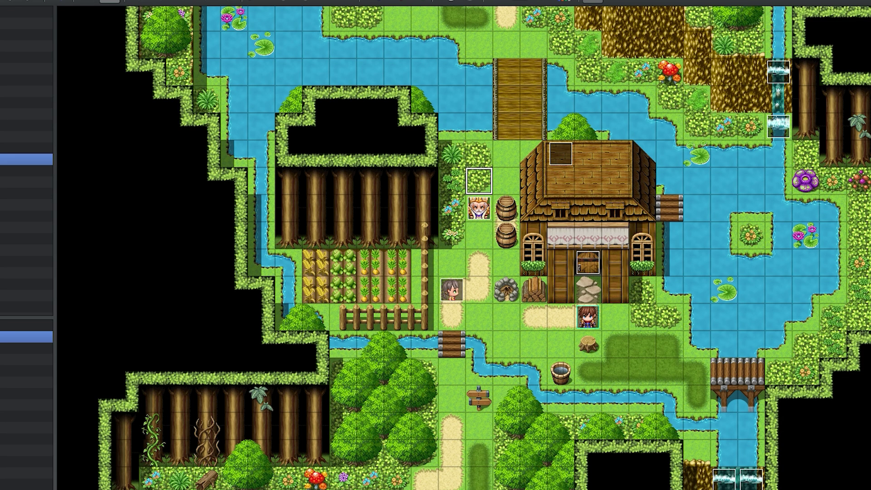
- Switch to the RPG Maker project and review the dialogue events of the king and the villager on the Forest map
double_click(479, 209)
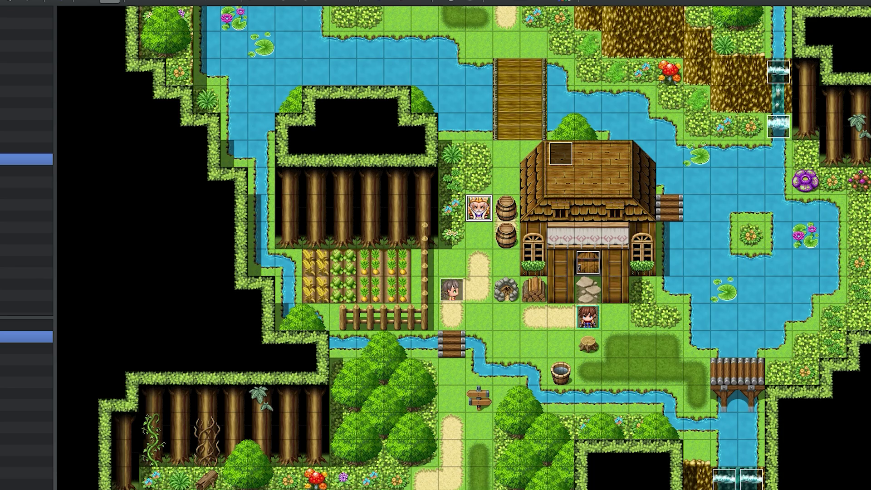
click(646, 442)
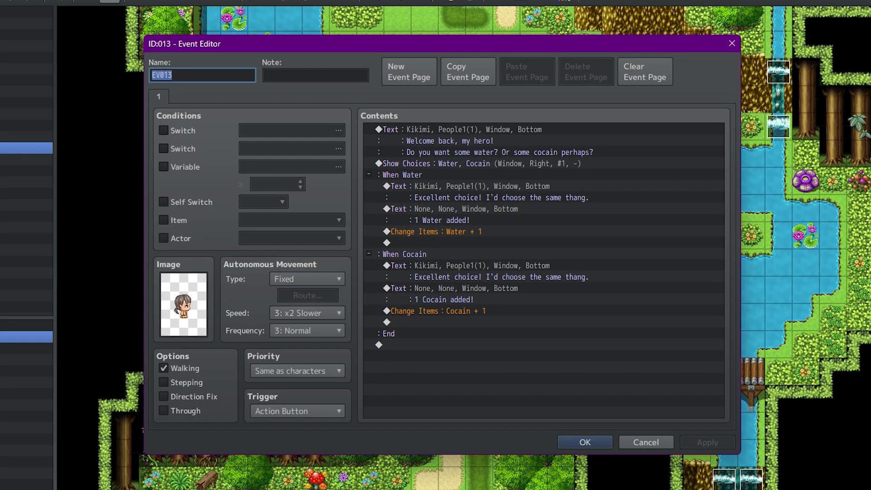
click(646, 442)
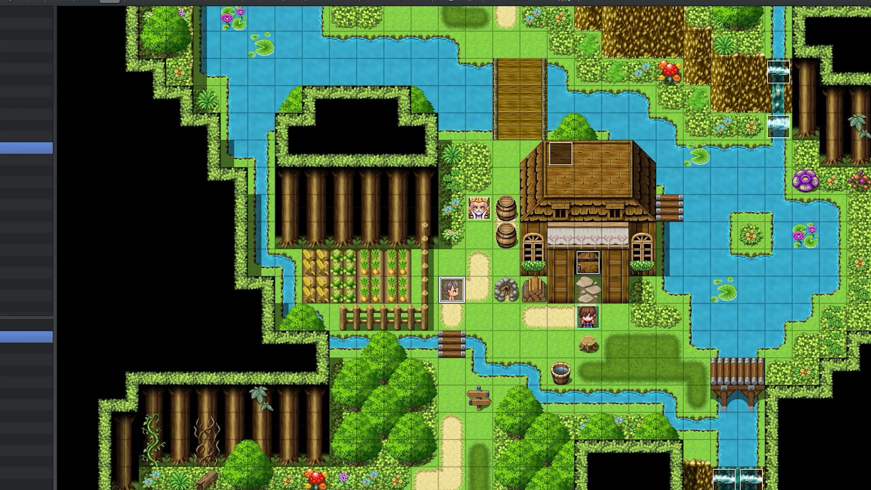
- Start a playtest without updating the CSV file and read the king's English dialogue in a new game
click(593, 2)
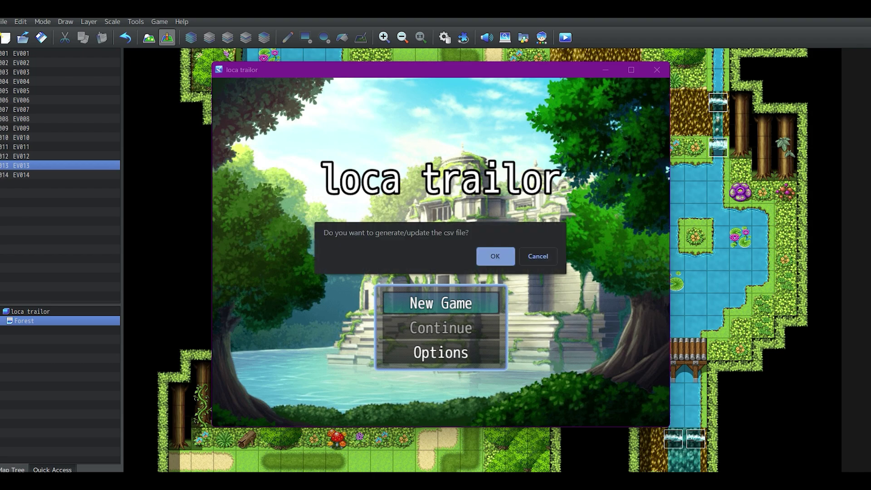
click(539, 256)
key(Return)
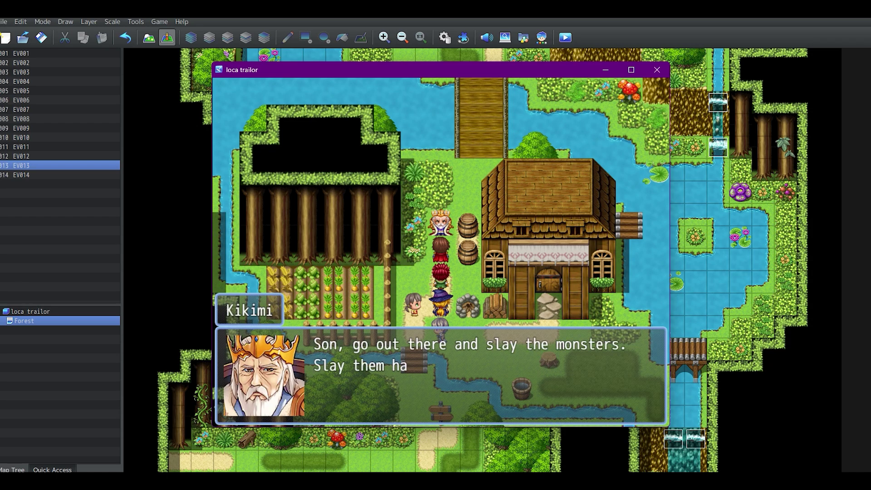
key(Return)
- Switch the playtest's Language option to Japanese and return to the map
key(Escape)
key(Down)
key(Down)
key(Down)
key(Down)
key(Down)
key(Return)
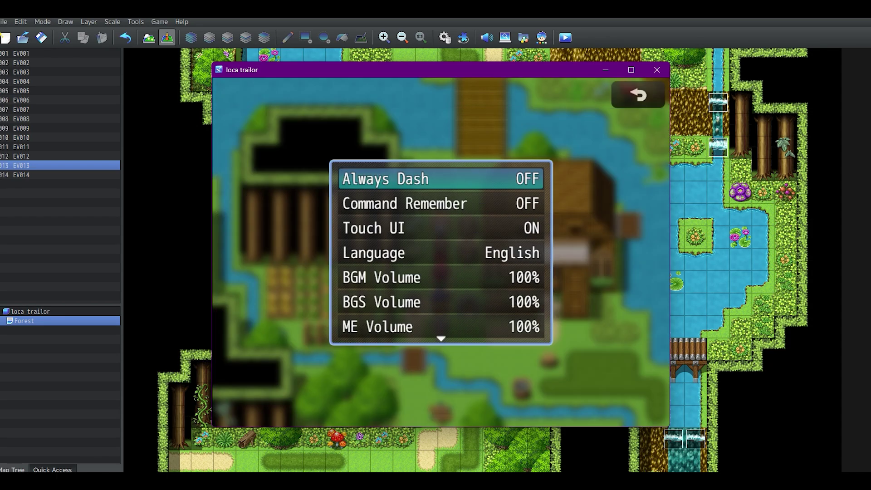
key(Down)
key(Down)
key(Down)
key(Right)
key(Escape)
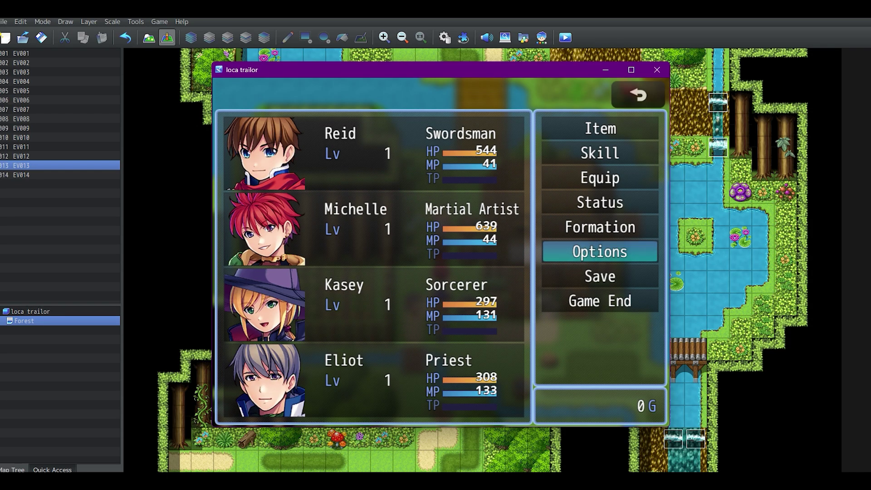
key(Escape)
- Talk to the king and the villager to check their Japanese dialogue, answering the villager's drink question
key(Return)
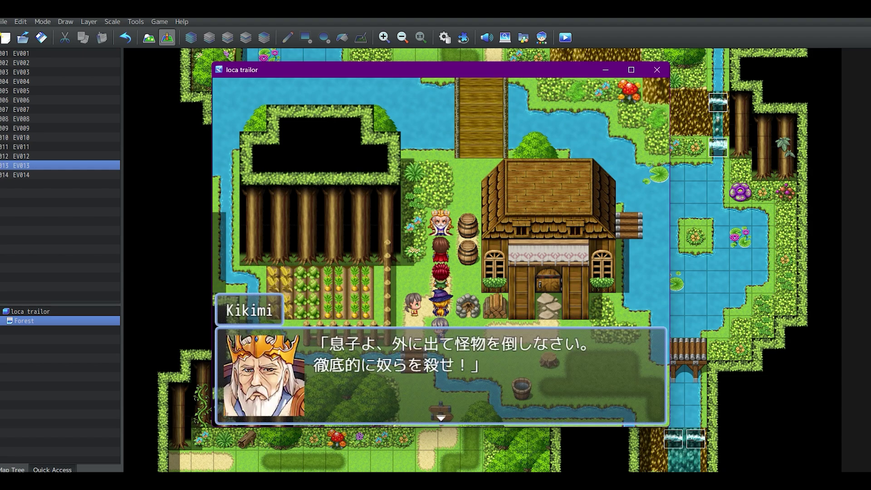
key(Return)
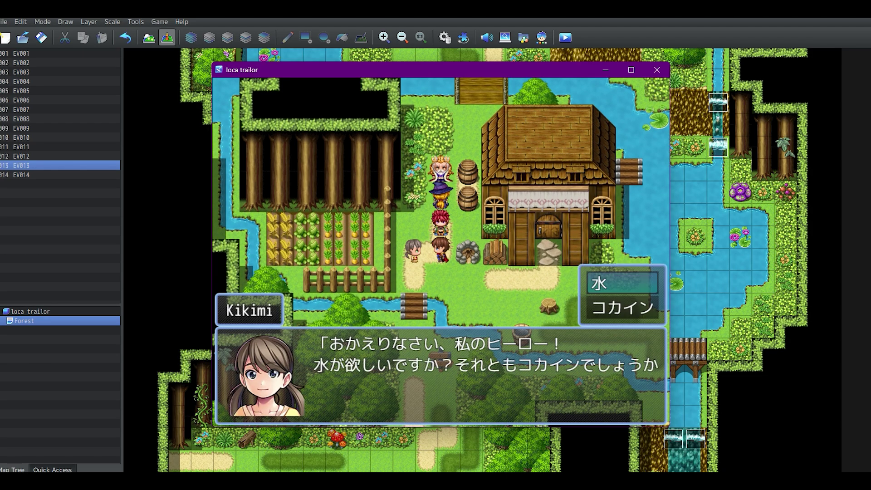
key(Down)
key(Return)
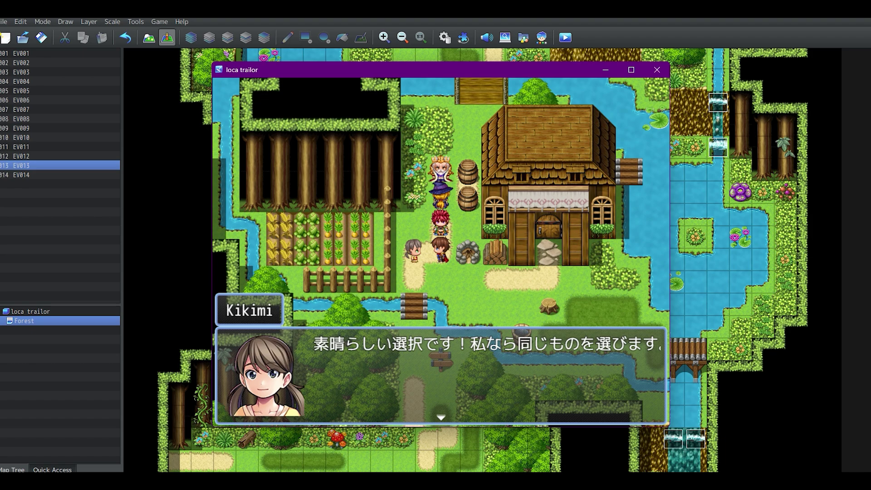
key(Return)
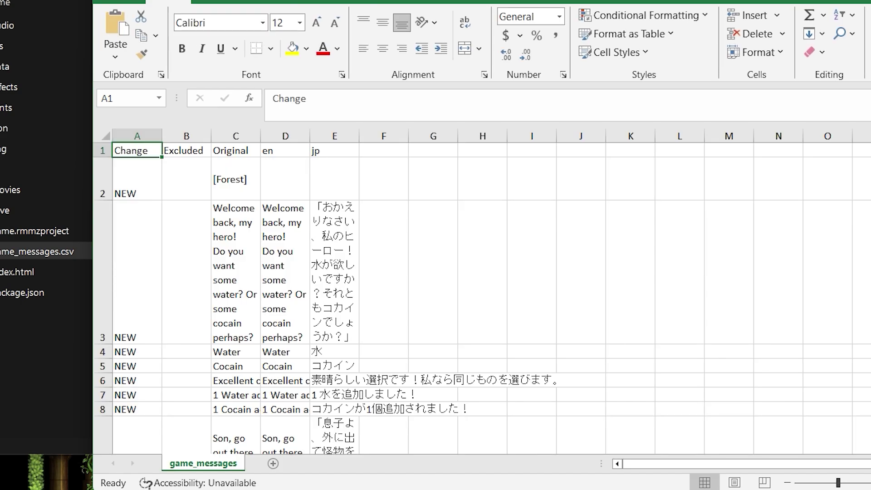
- Widen the en and jp columns of game_messages.csv and break the row 6 Japanese message after 素晴らしい選択です！
drag(359, 136, 622, 136)
drag(310, 136, 553, 136)
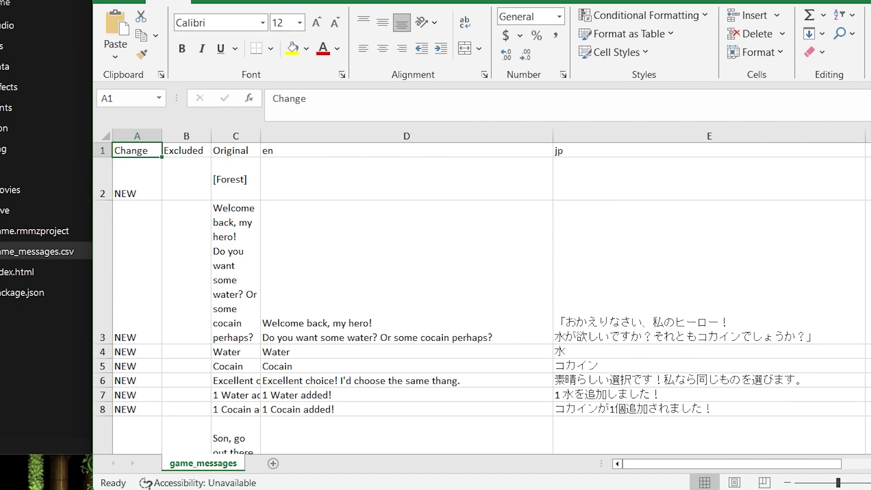
double_click(709, 272)
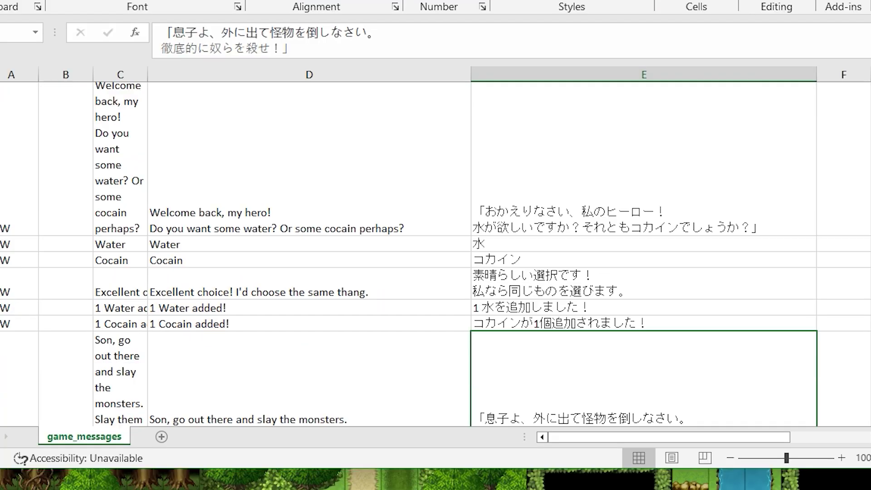
- Insert a line break after 怪物 in the Japanese version of the king's message about slaying the monsters
scroll(436, 254, down, 1)
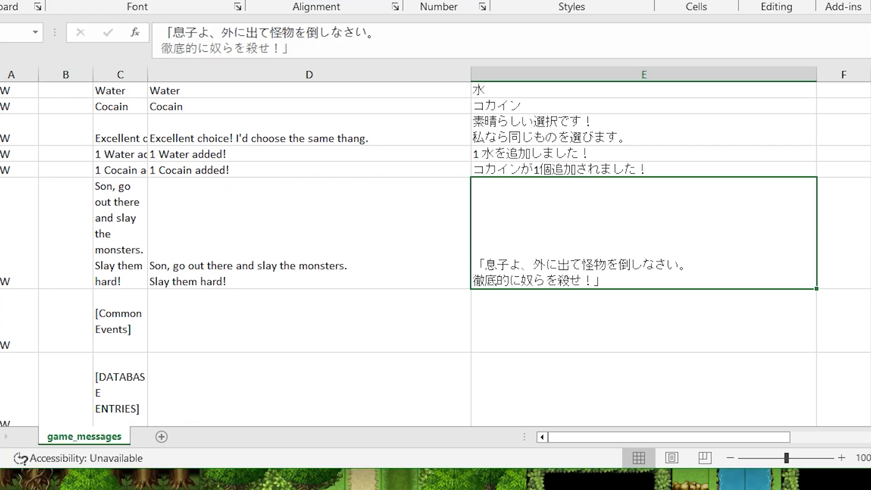
double_click(680, 264)
key(alt+Return)
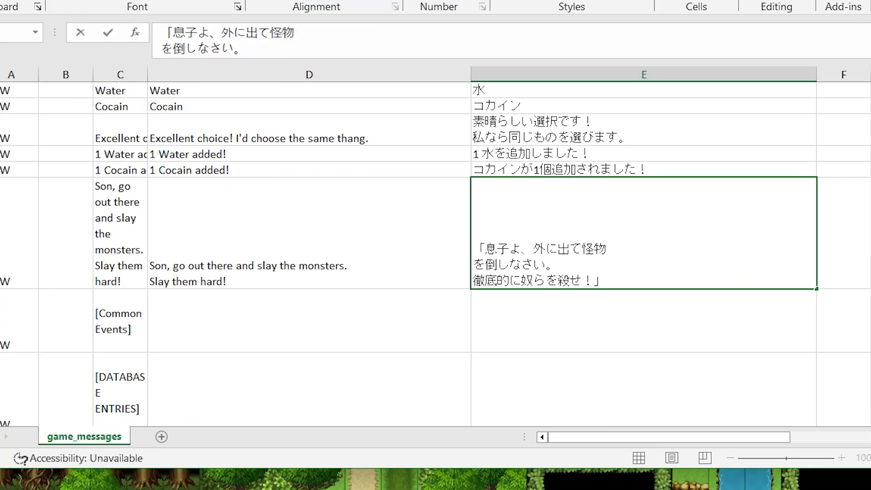
- Insert a line break into the Japanese version of the "Welcome back, my hero!" message in row 3
scroll(435, 254, up, 1)
click(644, 224)
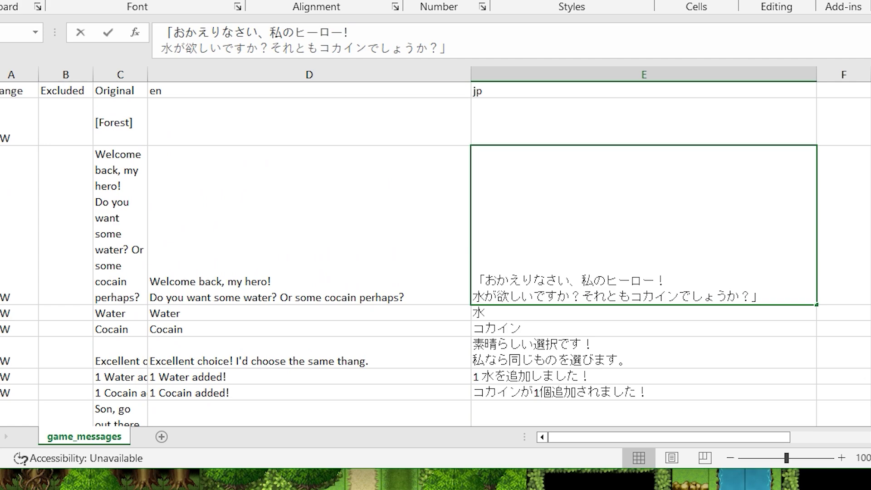
double_click(607, 280)
click(667, 280)
key(alt+Return)
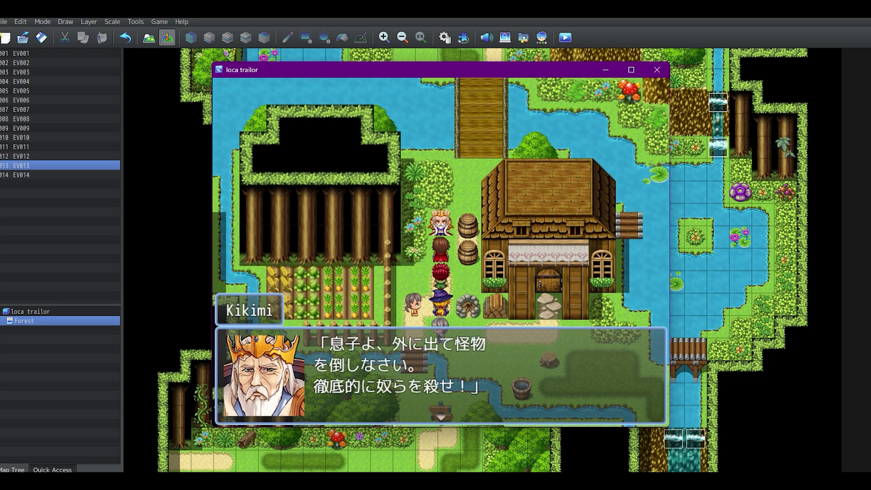
- Check the re-wrapped Japanese dialogue of the king and the villager in the playtest, choosing 水 as the drink
key(Return)
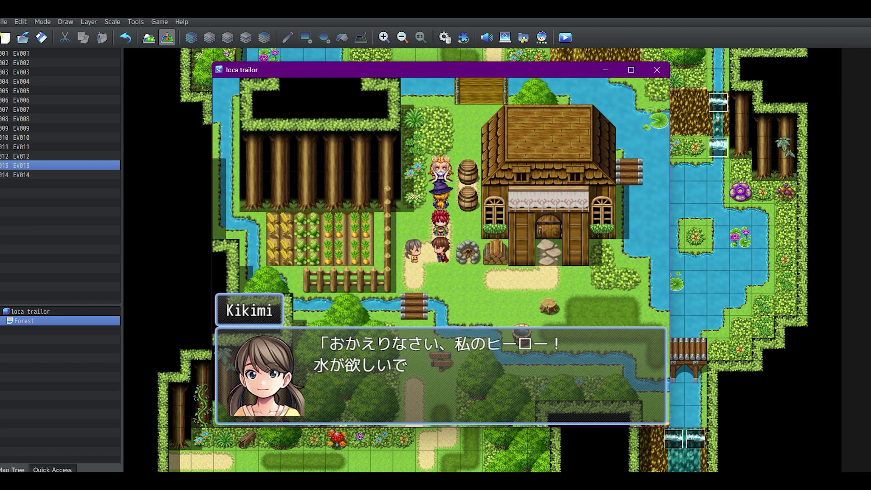
key(Down)
key(Return)
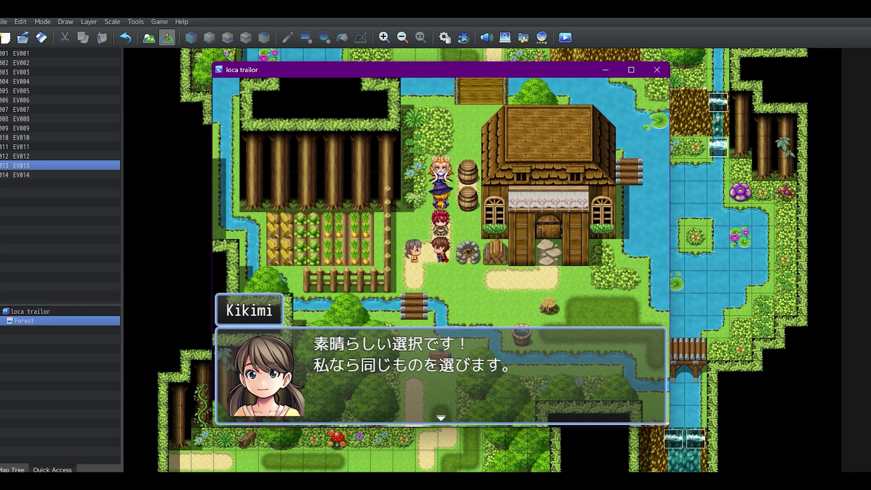
key(Return)
- Inspect the inventory's item list for the received item's Japanese name and close the game menu
key(Escape)
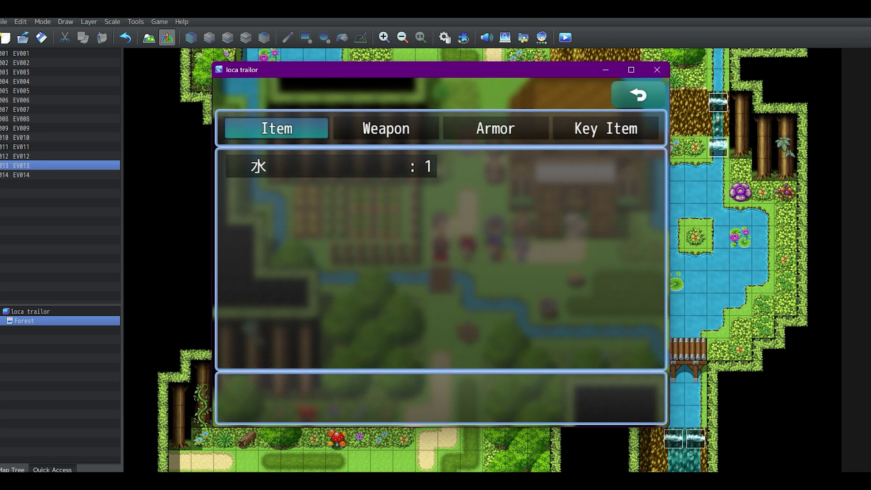
key(Escape)
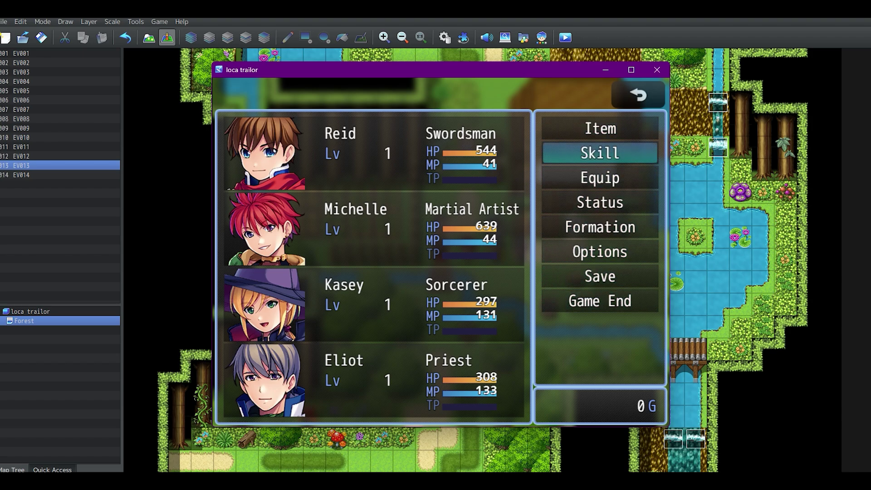
key(Escape)
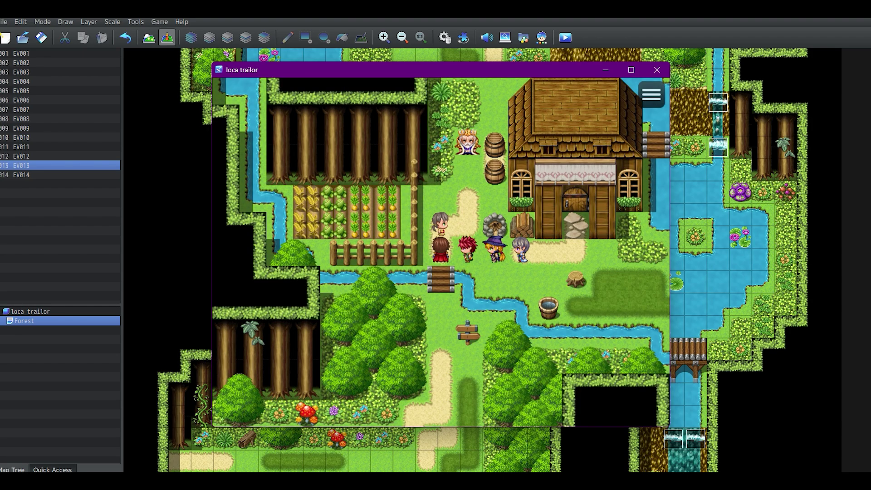
- Walk the party back up to the king and talk to him
click(440, 165)
key(Return)
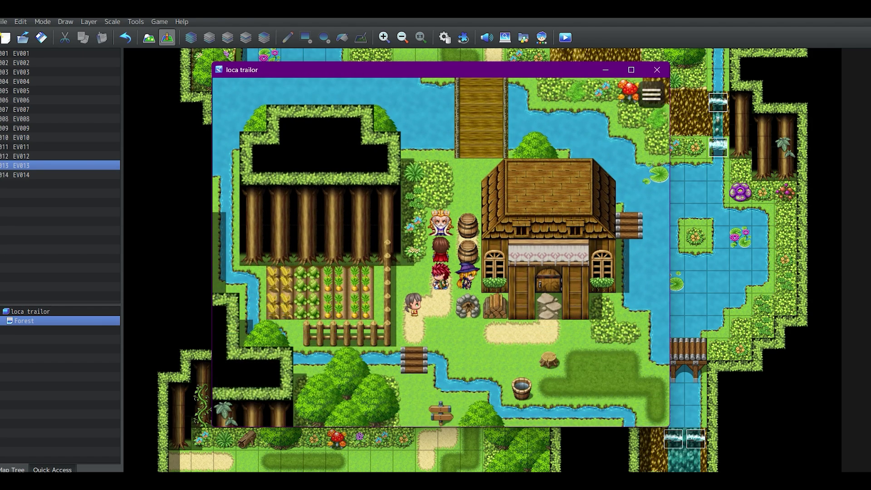